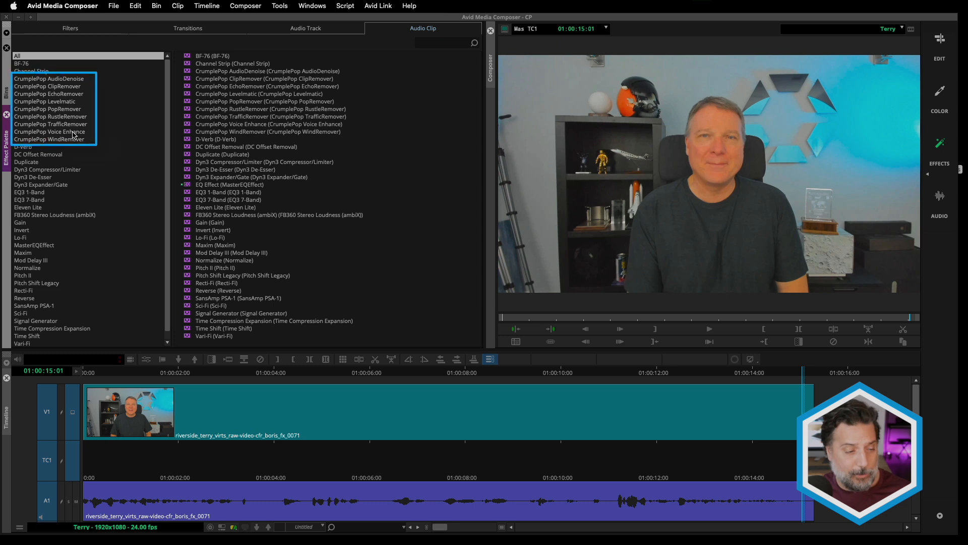
Apply the CrumplePop Voice Enhance clip effect to the A1 audio clip and open its Audio Suite settings dialog.
{"action": "left_click", "coordinate": [73, 132]}
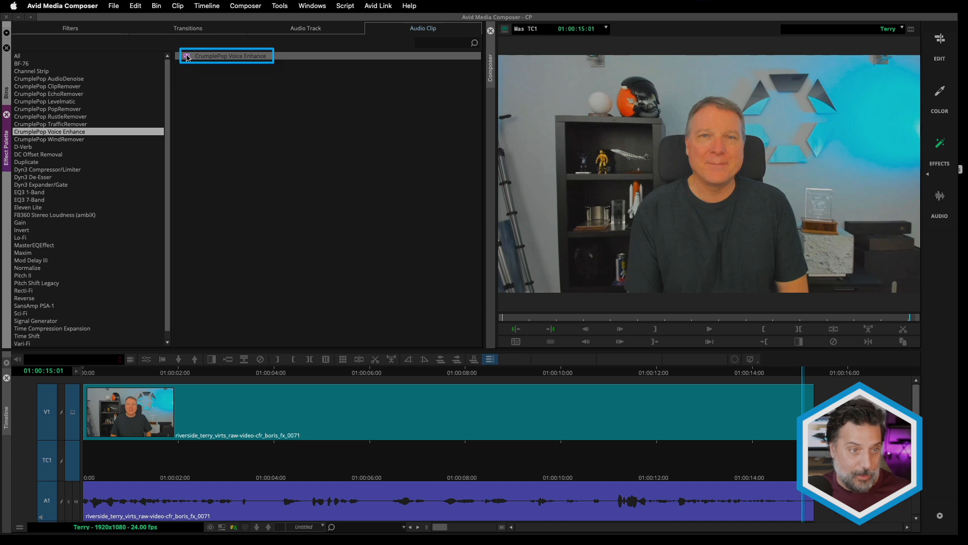
{"action": "left_click_drag", "start_coordinate": [186, 57], "coordinate": [294, 507]}
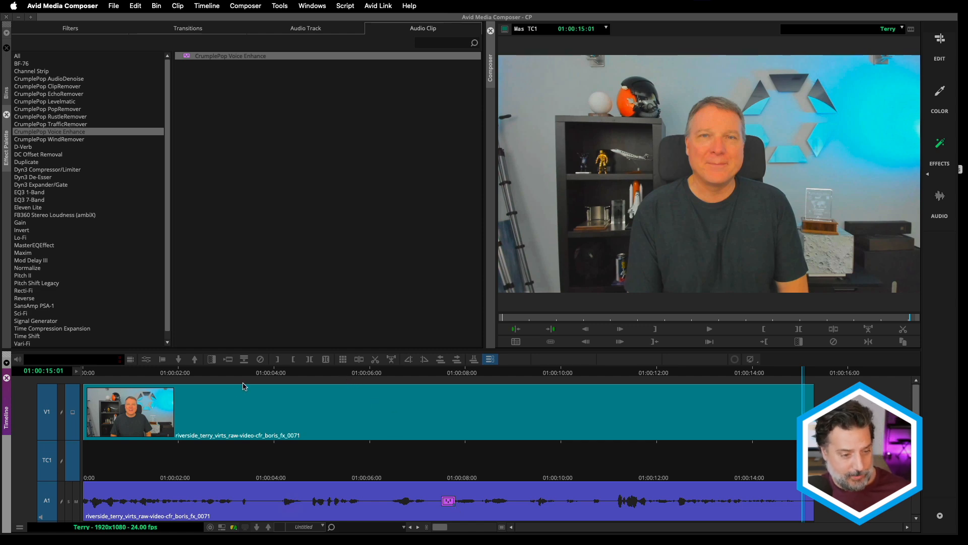
{"action": "left_click", "coordinate": [146, 359]}
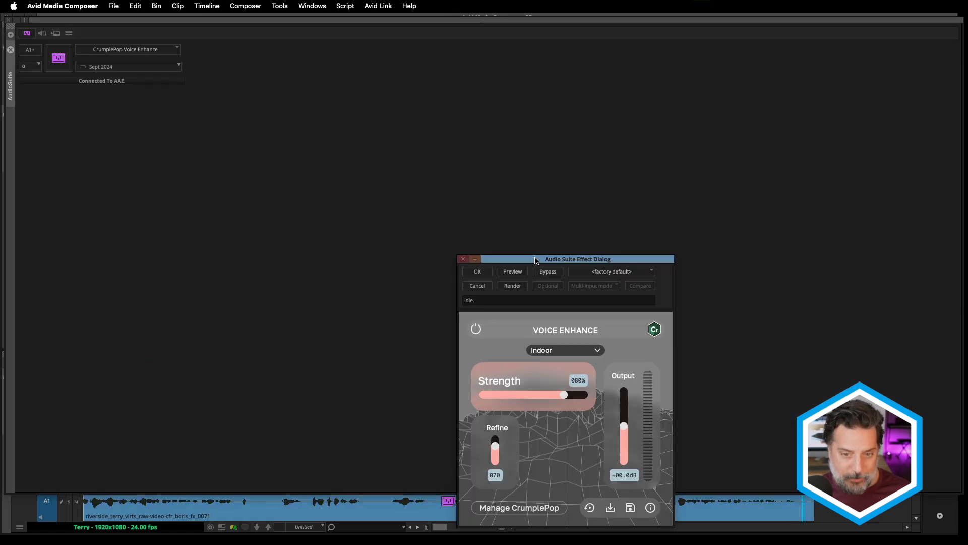
{"action": "left_click_drag", "start_coordinate": [536, 261], "coordinate": [342, 110]}
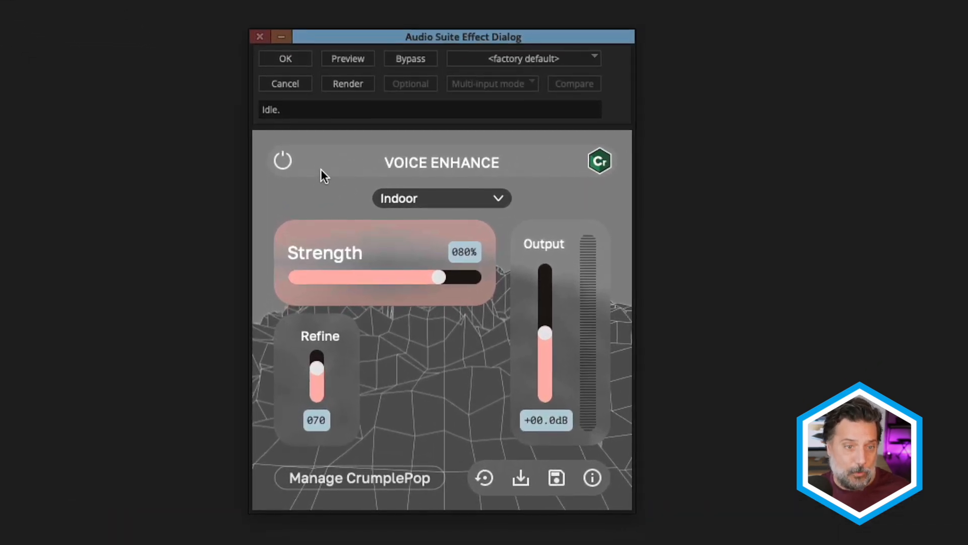
Preview the clip with Voice Enhance on and with the effect switched off, and turn the effect back on.
{"action": "left_click", "coordinate": [354, 56]}
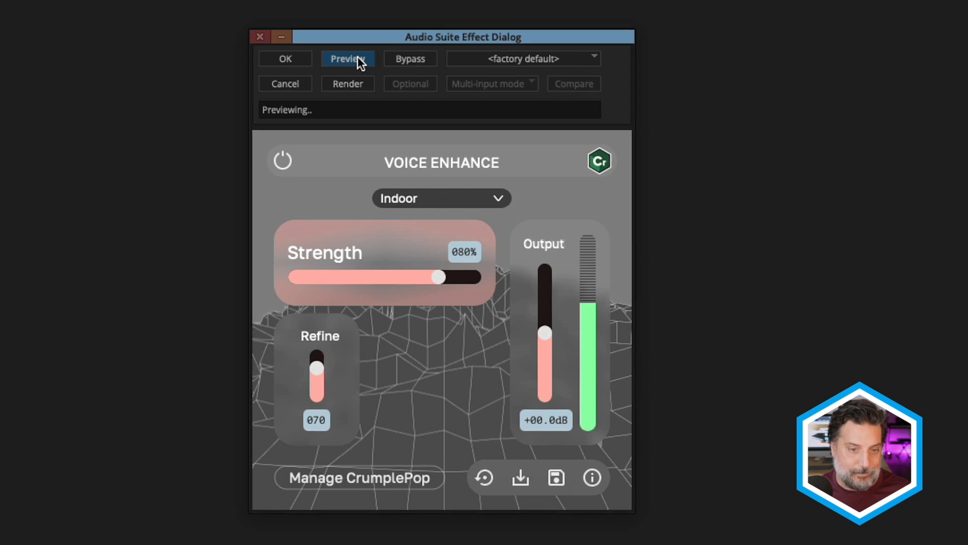
{"action": "left_click", "coordinate": [359, 56]}
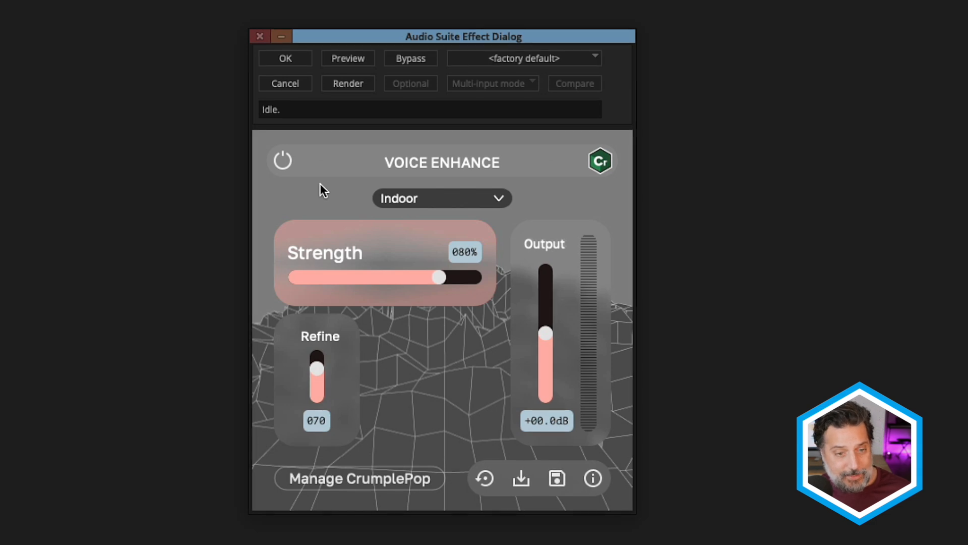
{"action": "left_click", "coordinate": [283, 160]}
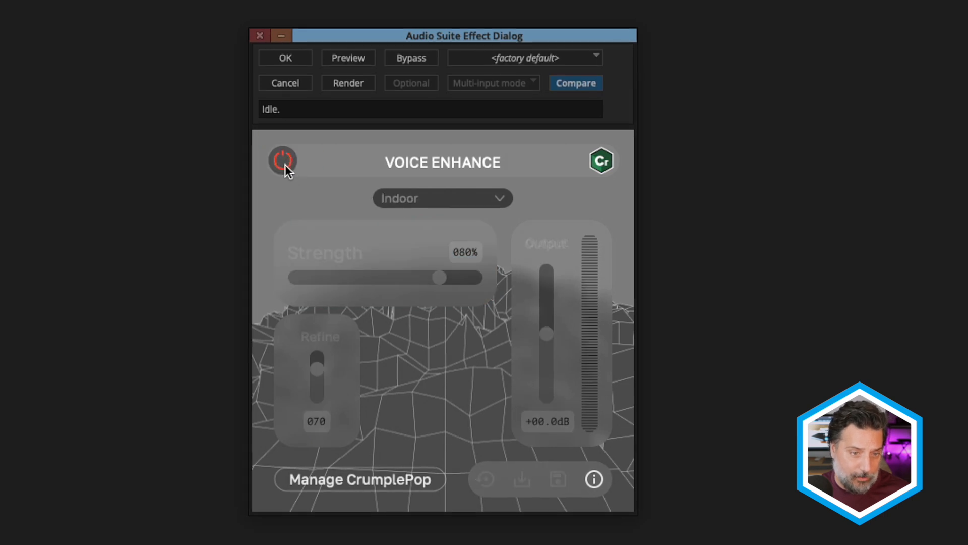
{"action": "left_click", "coordinate": [353, 58]}
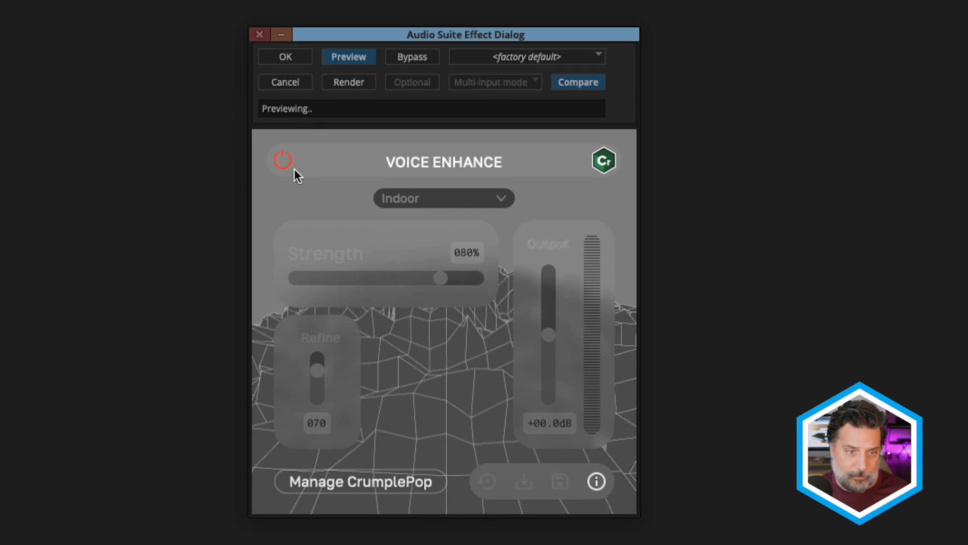
{"action": "left_click", "coordinate": [283, 161]}
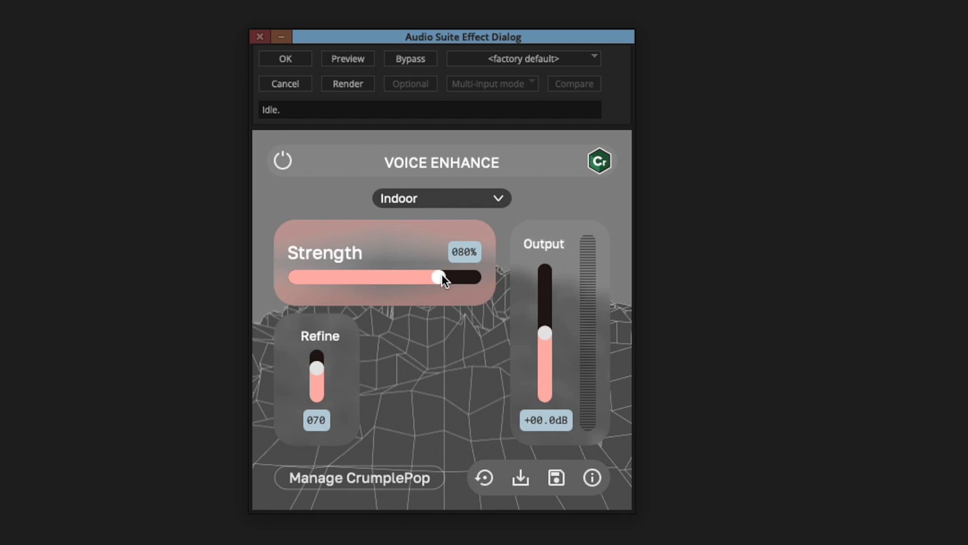
Keep Voice Enhance Strength at 80% and try the Indoor - noisy and Outdoor environment modes.
{"action": "mouse_move", "coordinate": [441, 274]}
{"action": "left_mouse_down"}
{"action": "mouse_move", "coordinate": [401, 277]}
{"action": "mouse_move", "coordinate": [443, 256]}
{"action": "left_mouse_up"}
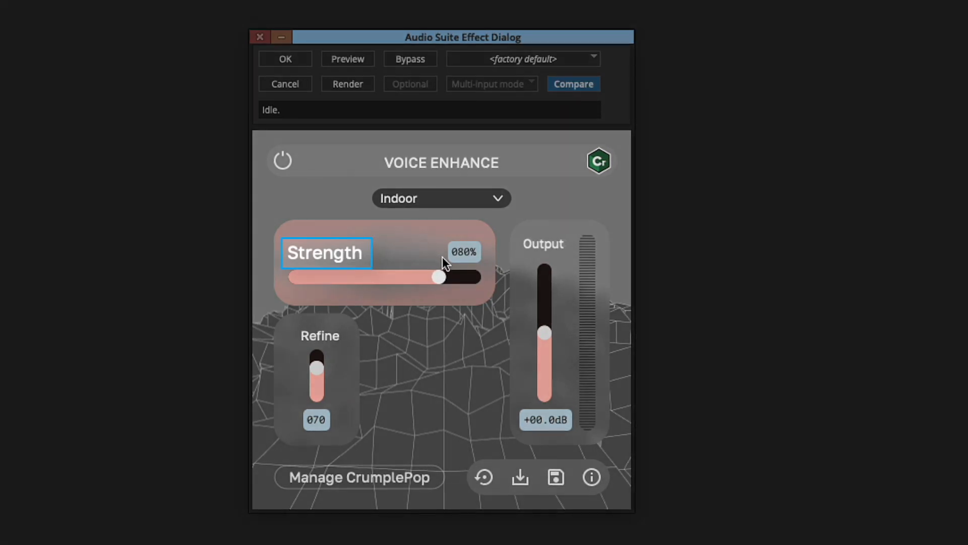
{"action": "left_click", "coordinate": [462, 196]}
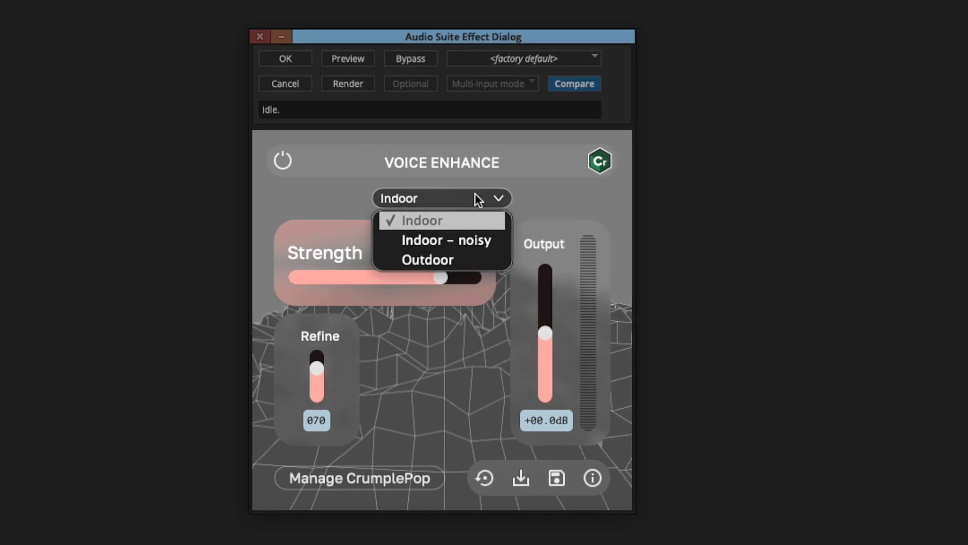
{"action": "left_click", "coordinate": [452, 240]}
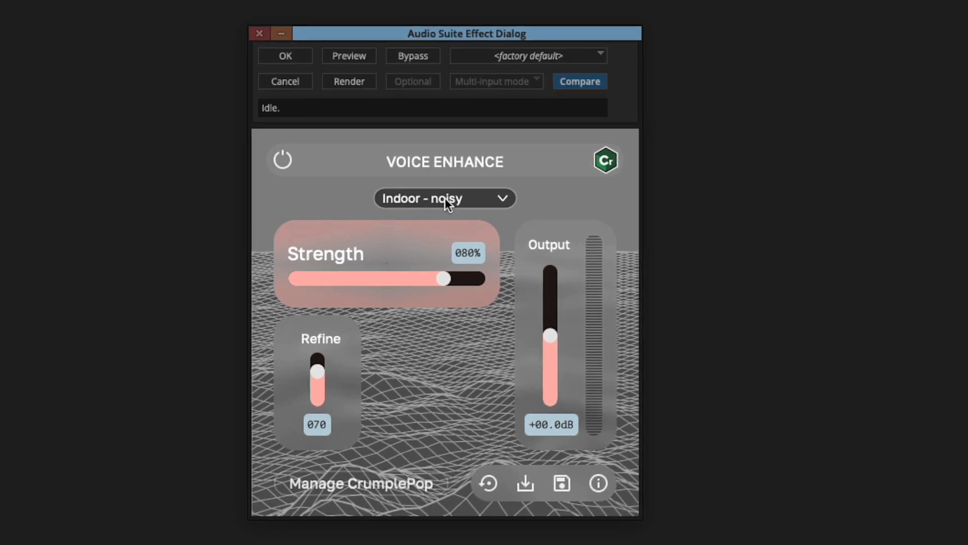
{"action": "left_click", "coordinate": [446, 200]}
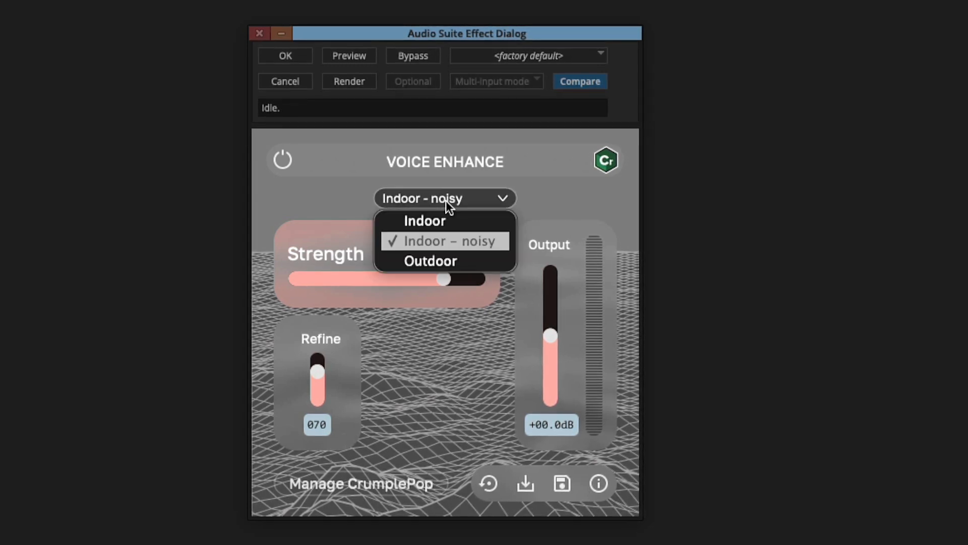
{"action": "left_click", "coordinate": [442, 262]}
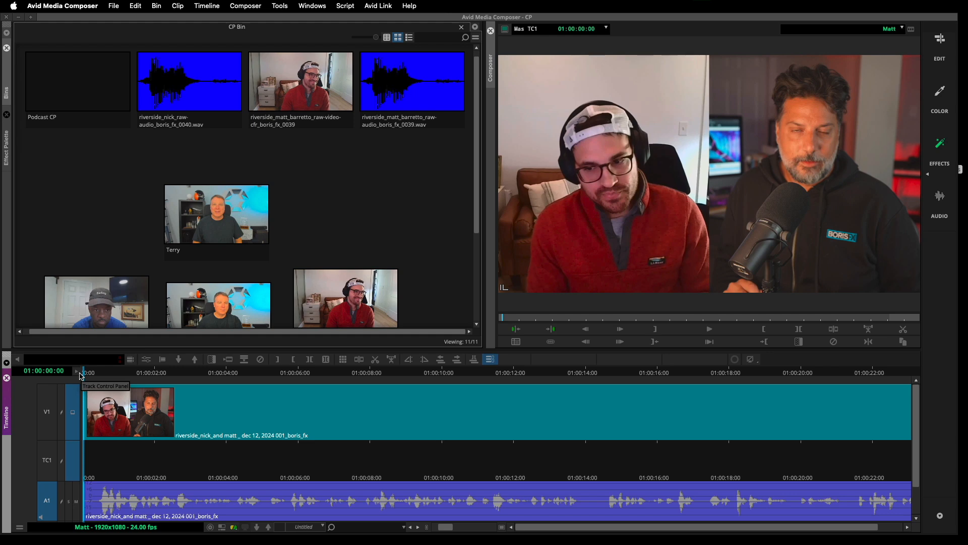
Play the two-person podcast sequence with its original audio and show the Track Control Panel in the timeline.
{"action": "key", "text": "space"}
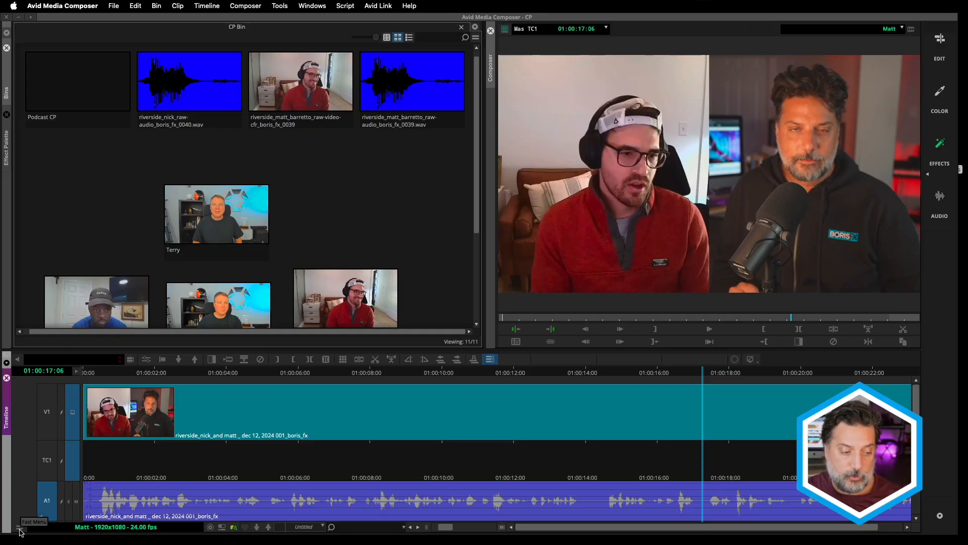
{"action": "left_click", "coordinate": [22, 529]}
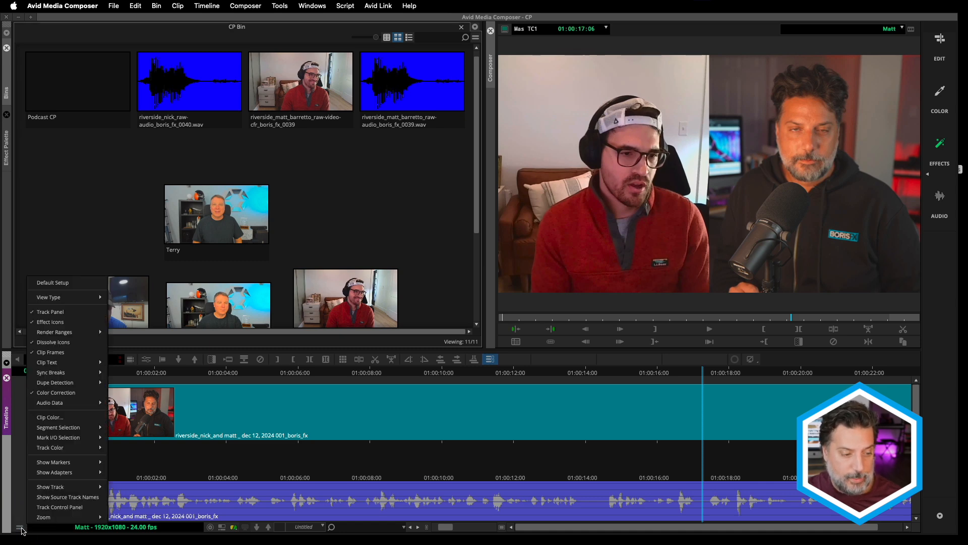
{"action": "left_click", "coordinate": [57, 507]}
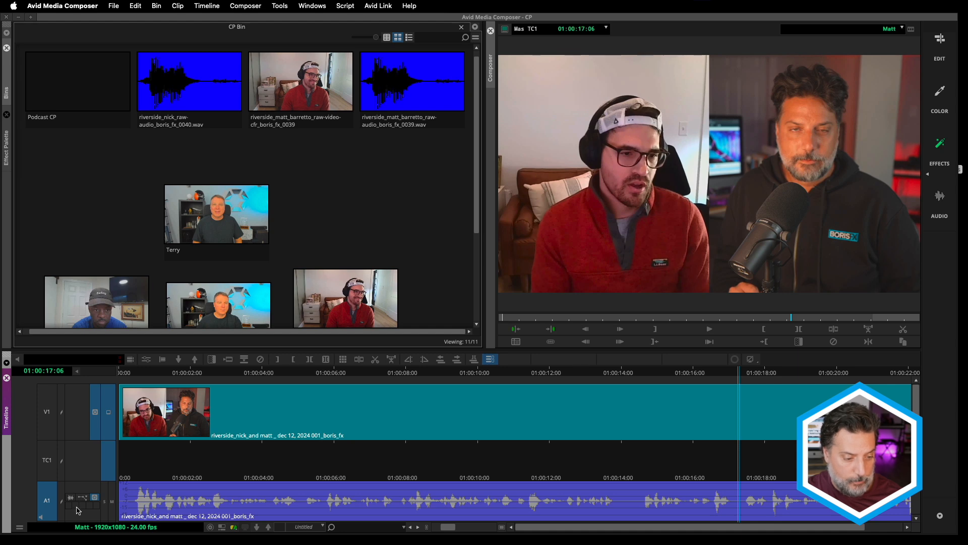
Insert the CrumplePop Voice Enhance (mono) track effect in slot b of audio track A1.
{"action": "left_click", "coordinate": [77, 509]}
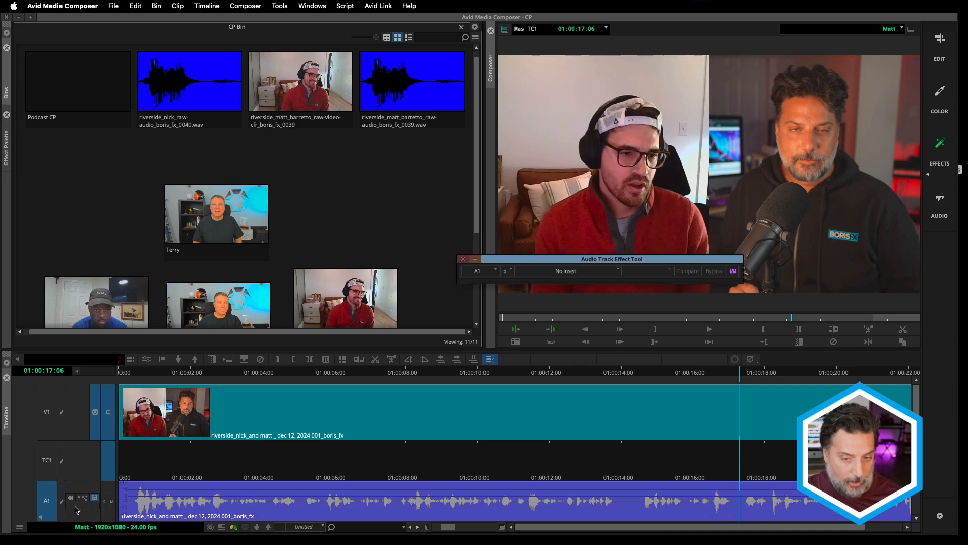
{"action": "left_click", "coordinate": [597, 272]}
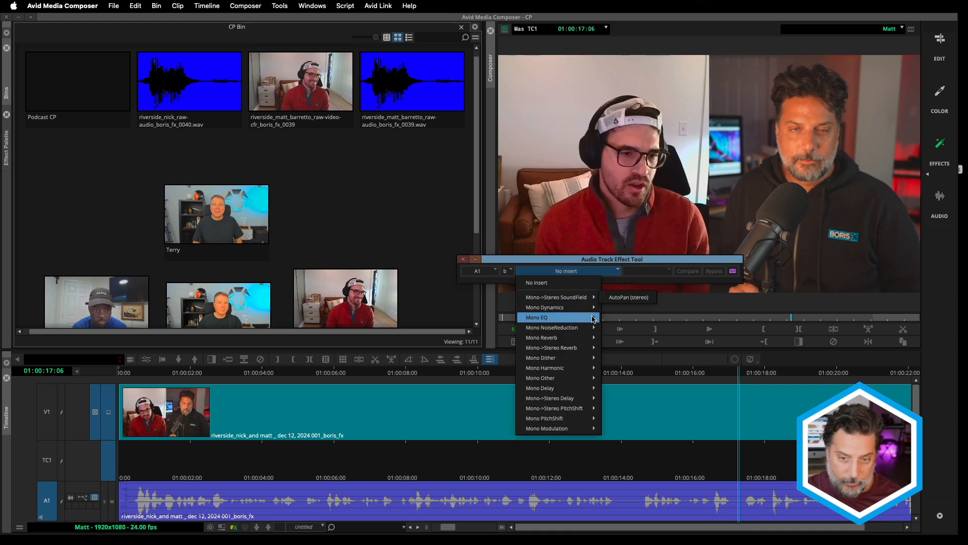
{"action": "mouse_move", "coordinate": [592, 327]}
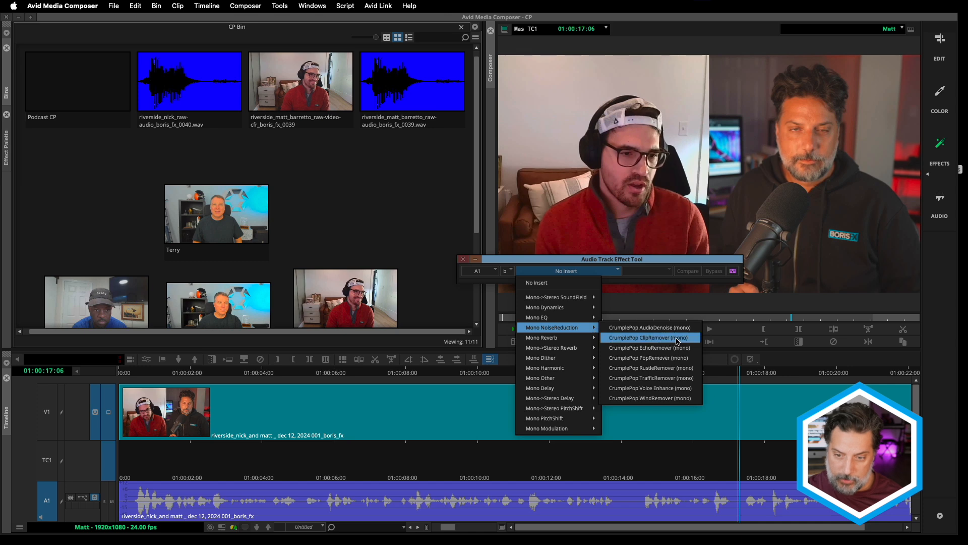
{"action": "left_click", "coordinate": [668, 392]}
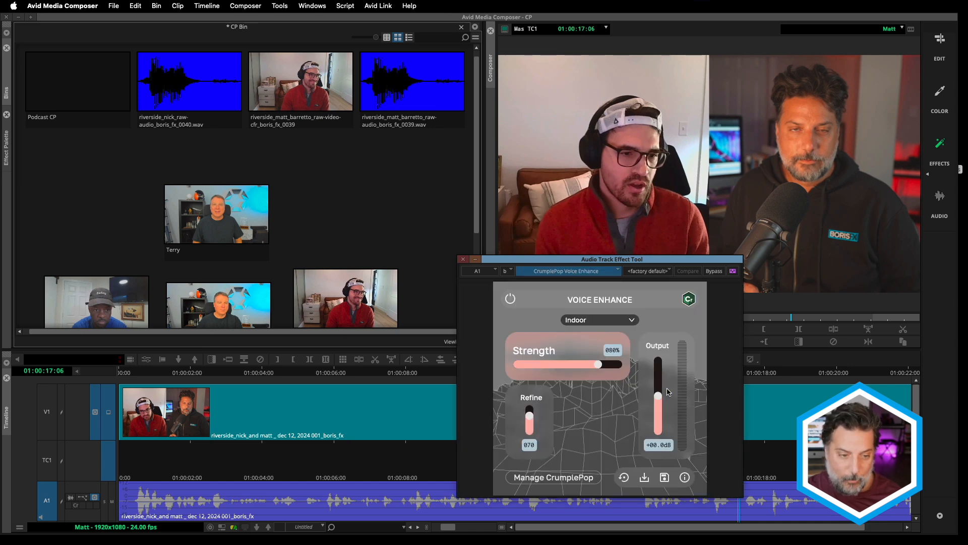
Play the sequence from the start with the default Voice Enhance settings to judge the track's sound.
{"action": "left_click", "coordinate": [104, 375]}
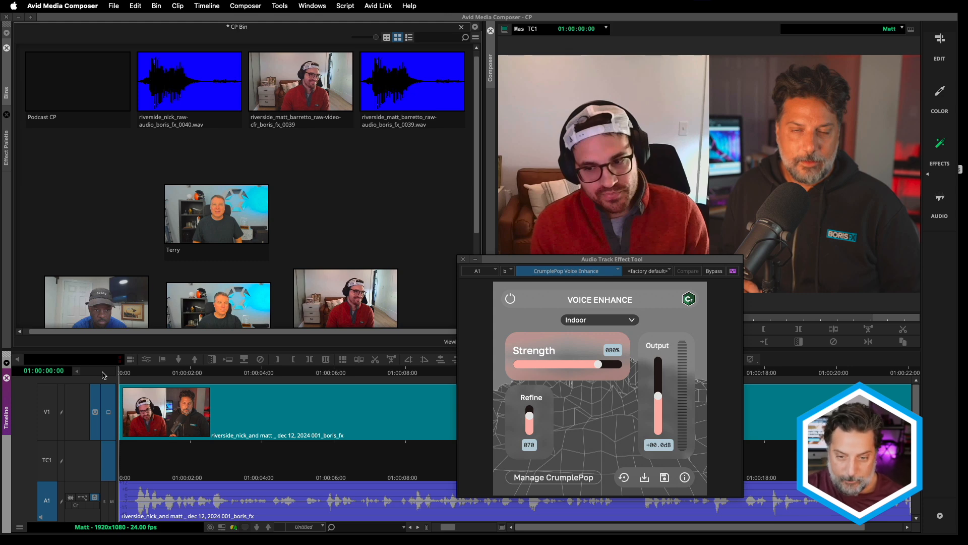
{"action": "key", "text": "space"}
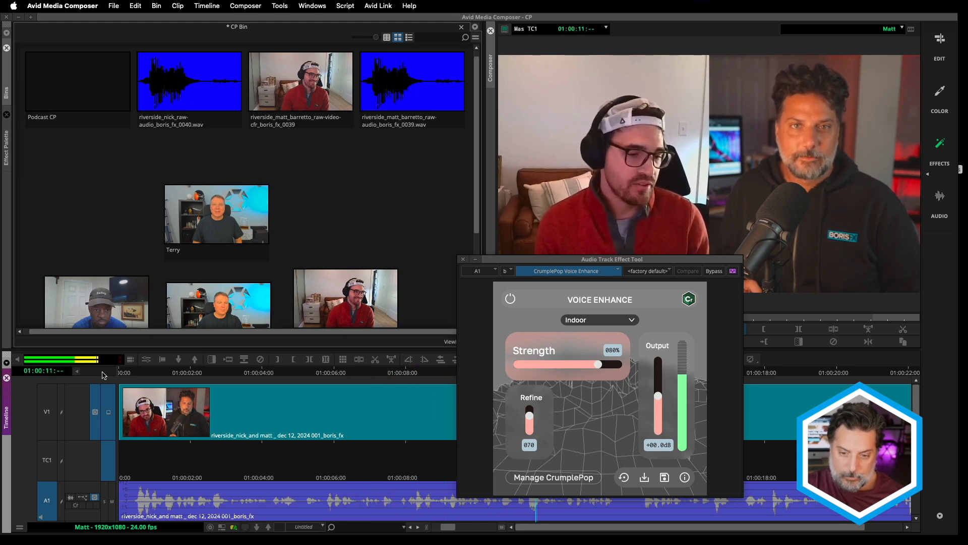
{"action": "key", "text": "space"}
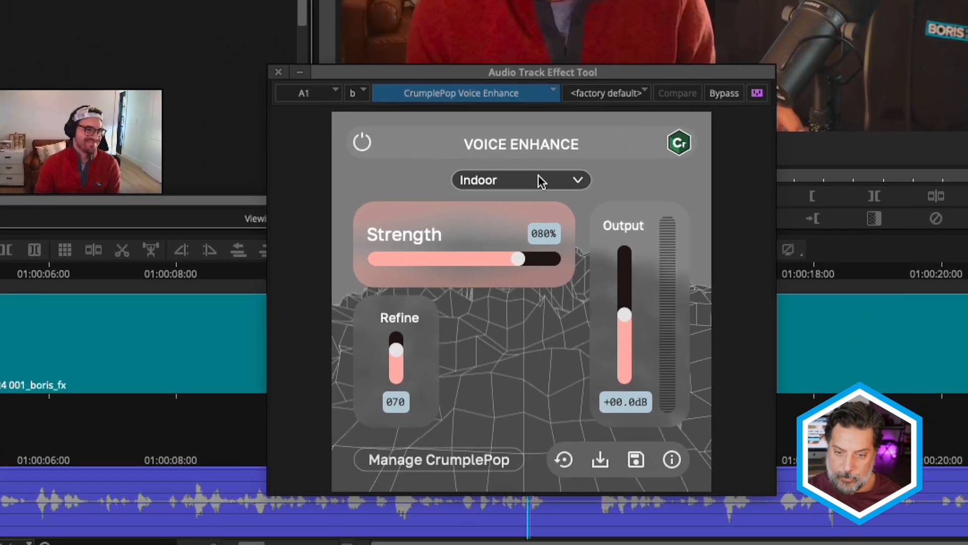
Set the A1 Voice Enhance effect to Indoor - noisy with Strength 85%, Refine 75 and Output +5.2 dB.
{"action": "left_click", "coordinate": [538, 180]}
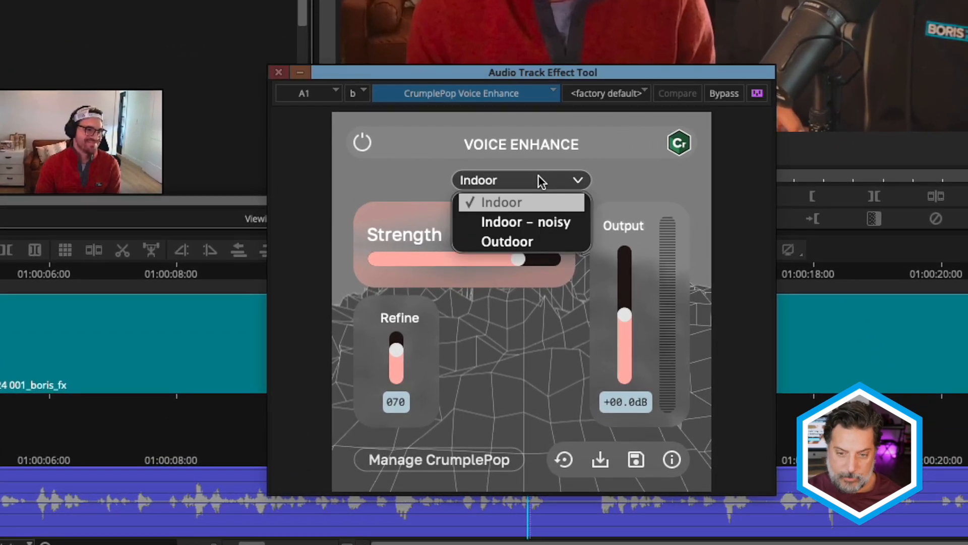
{"action": "left_click", "coordinate": [521, 218]}
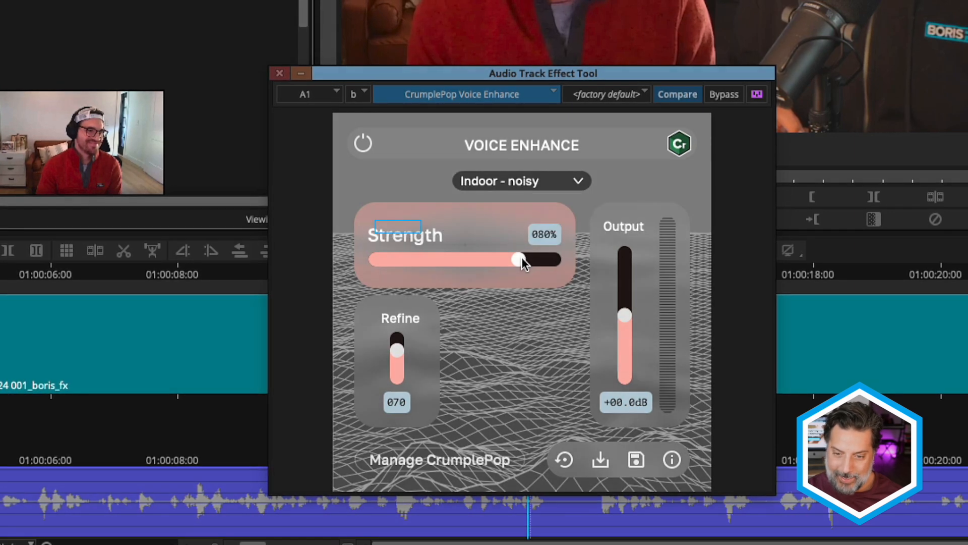
{"action": "left_click_drag", "start_coordinate": [522, 258], "coordinate": [526, 258]}
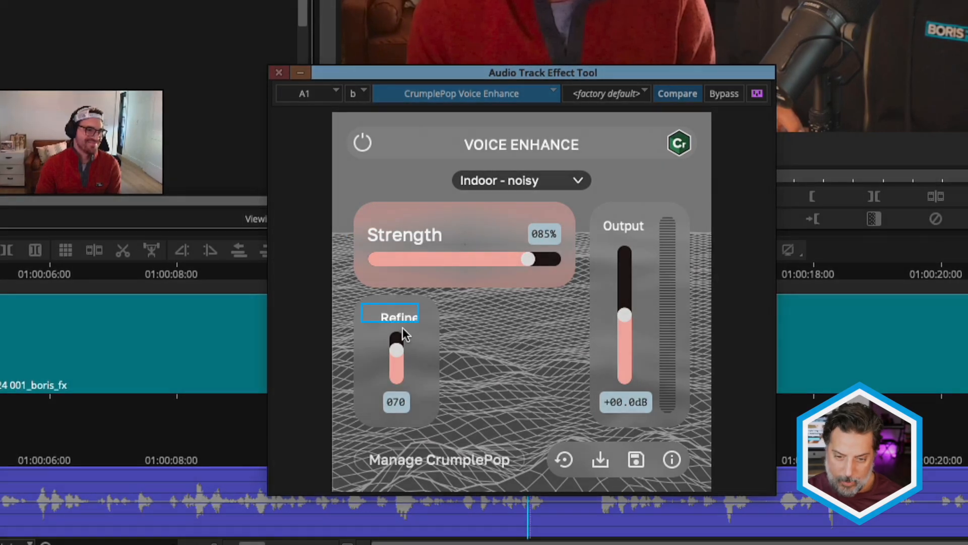
{"action": "mouse_move", "coordinate": [401, 349]}
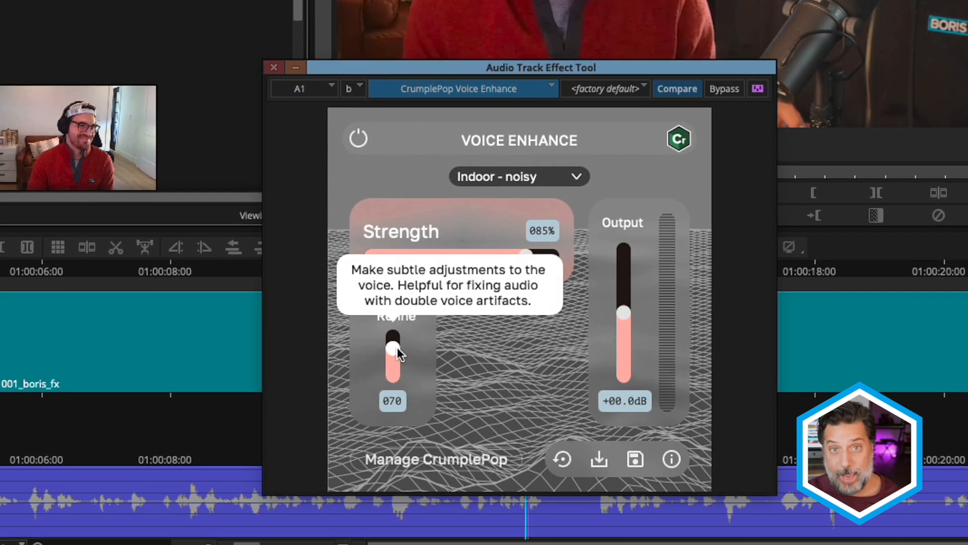
{"action": "left_click_drag", "start_coordinate": [397, 349], "coordinate": [394, 345]}
{"action": "left_click_drag", "start_coordinate": [624, 312], "coordinate": [623, 297]}
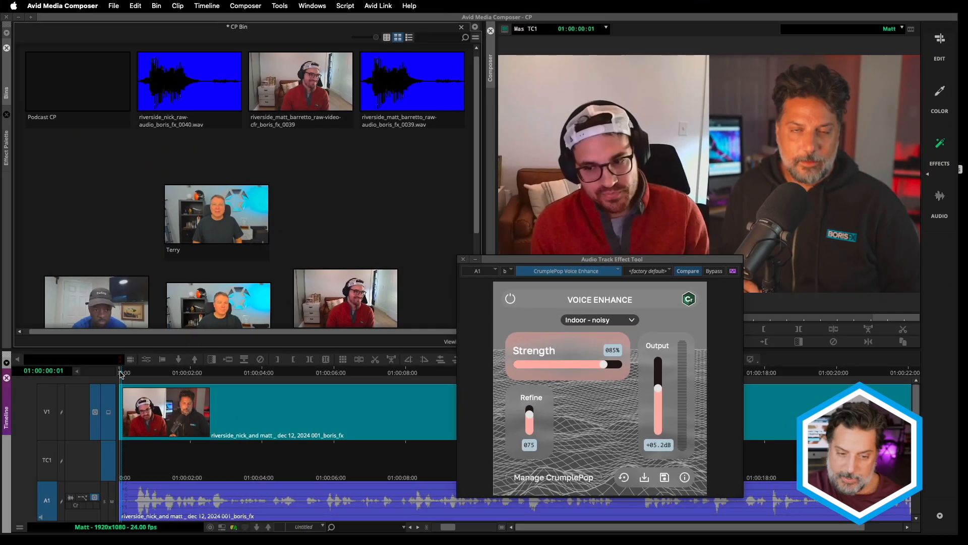
Play back the sequence with the adjusted Voice Enhance settings and close the Audio Track Effect Tool.
{"action": "key", "text": "space"}
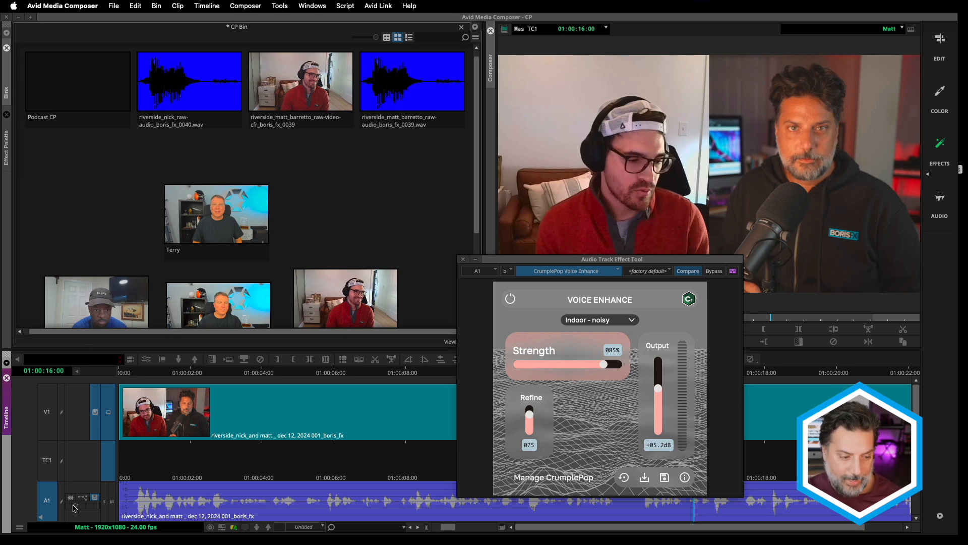
{"action": "left_click", "coordinate": [451, 227]}
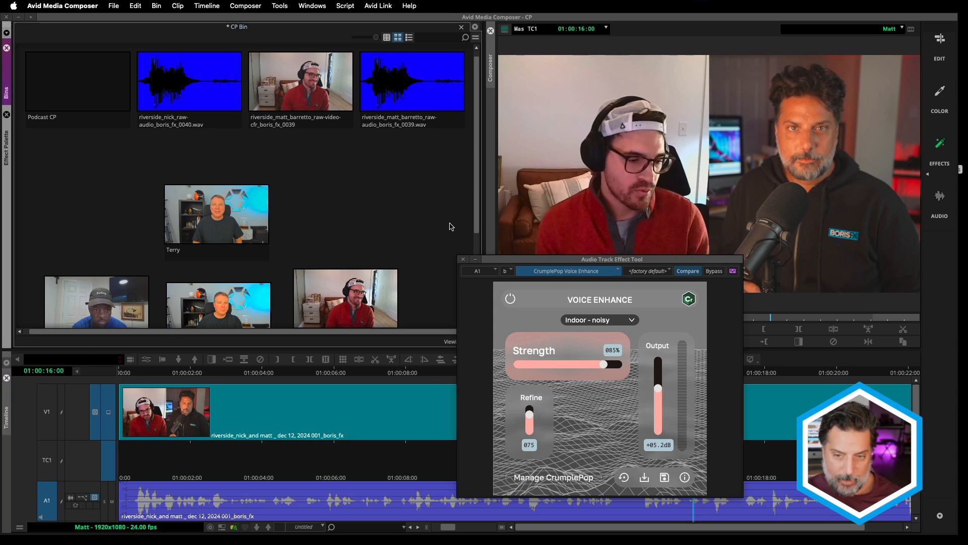
{"action": "left_click", "coordinate": [464, 260]}
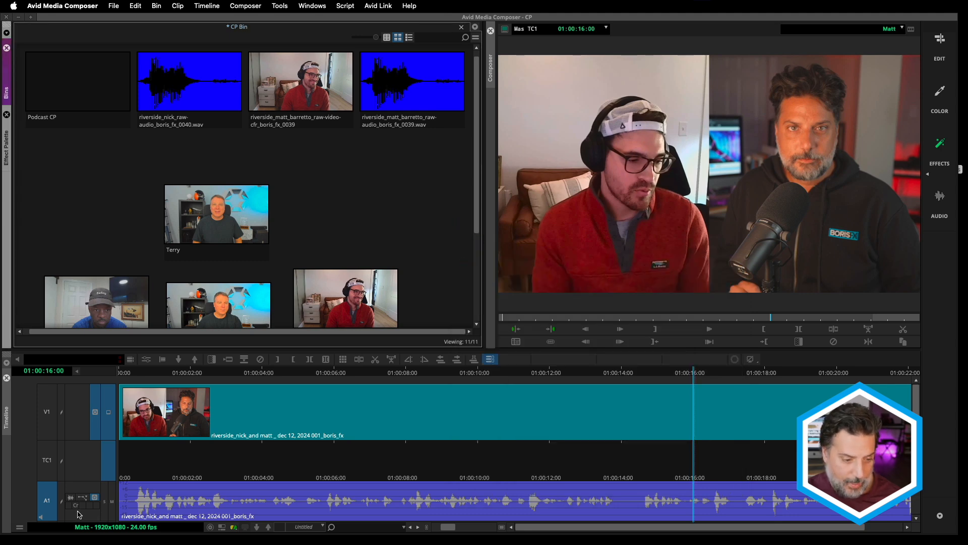
Insert the CrumplePop EchoRemover (mono) track effect in slot a of audio track A1.
{"action": "left_click", "coordinate": [69, 507]}
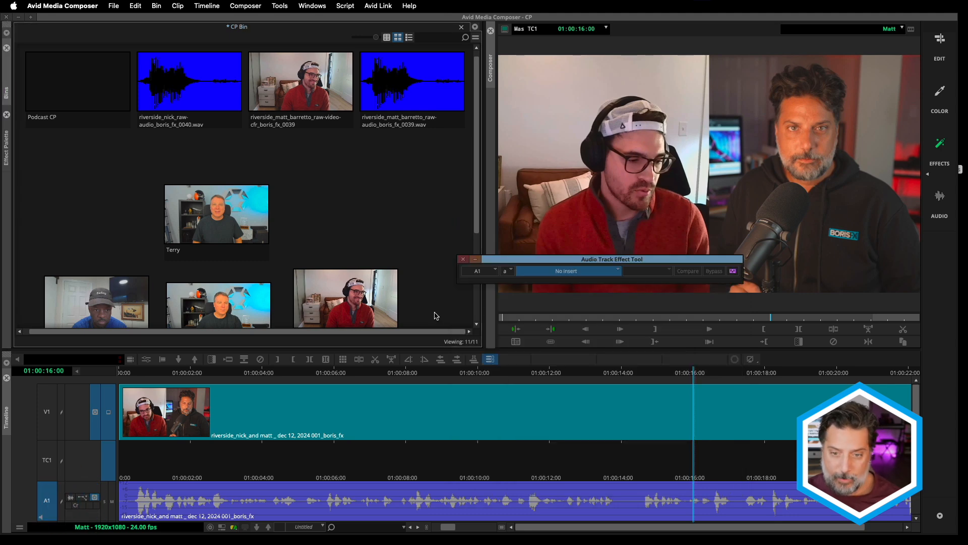
{"action": "left_click", "coordinate": [611, 270]}
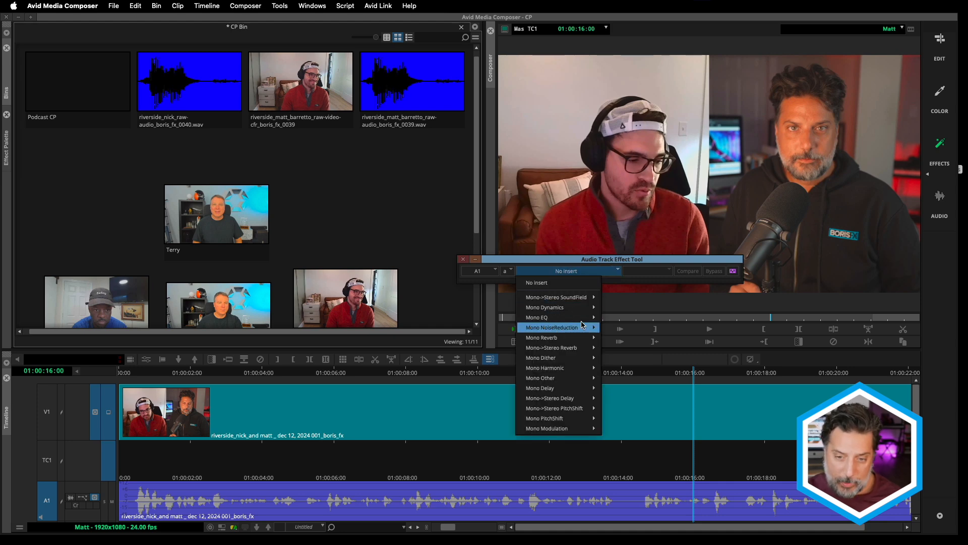
{"action": "mouse_move", "coordinate": [583, 325]}
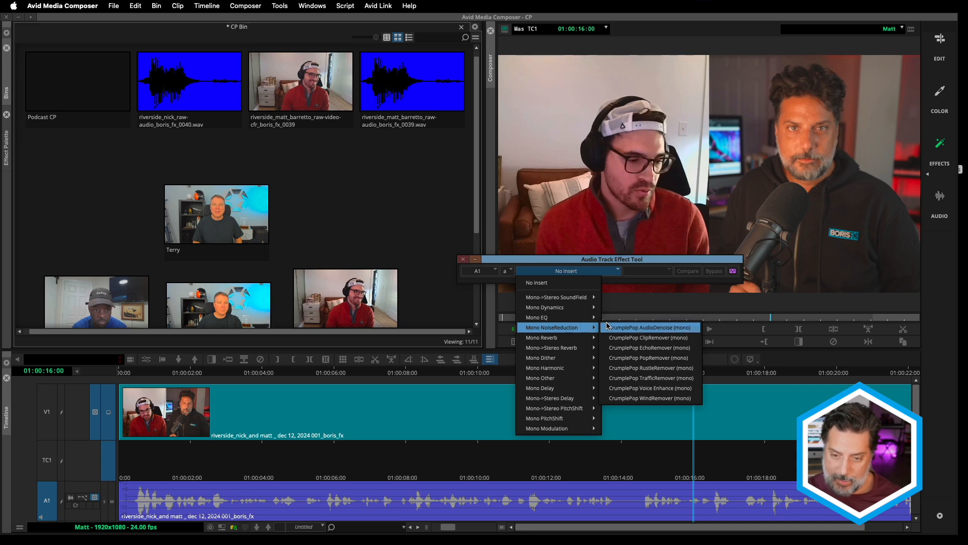
{"action": "left_click", "coordinate": [618, 348]}
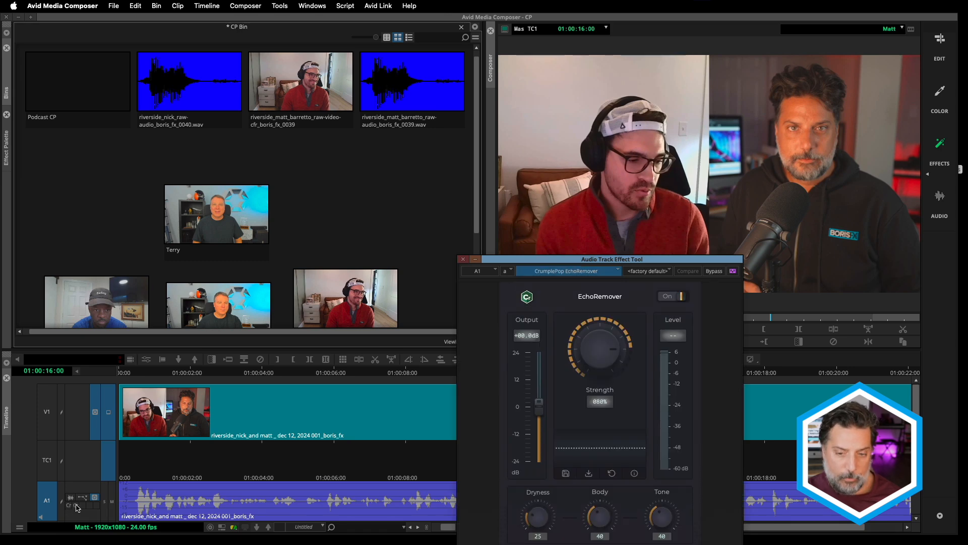
Play the sequence from the start and raise the EchoRemover Output to +4.2 dB during playback.
{"action": "left_click", "coordinate": [119, 375]}
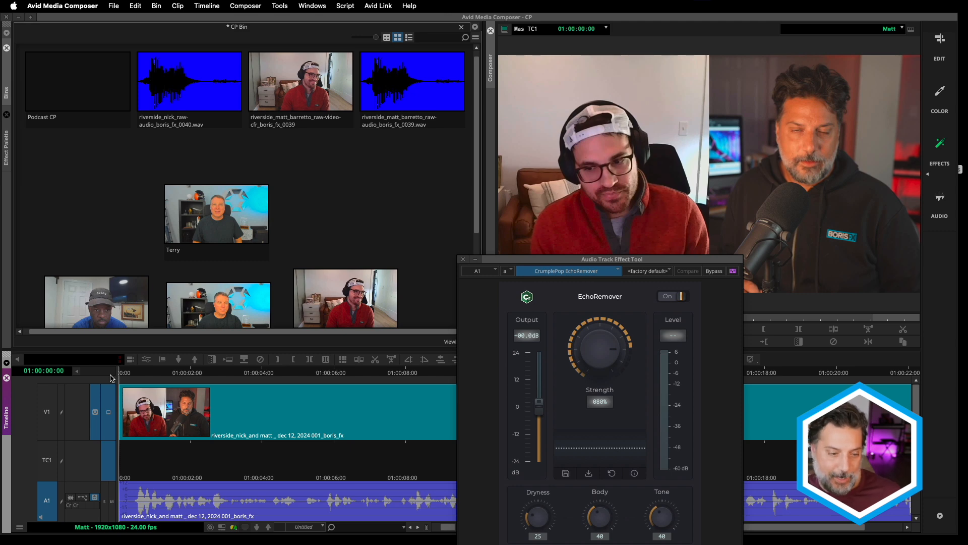
{"action": "key", "text": "space"}
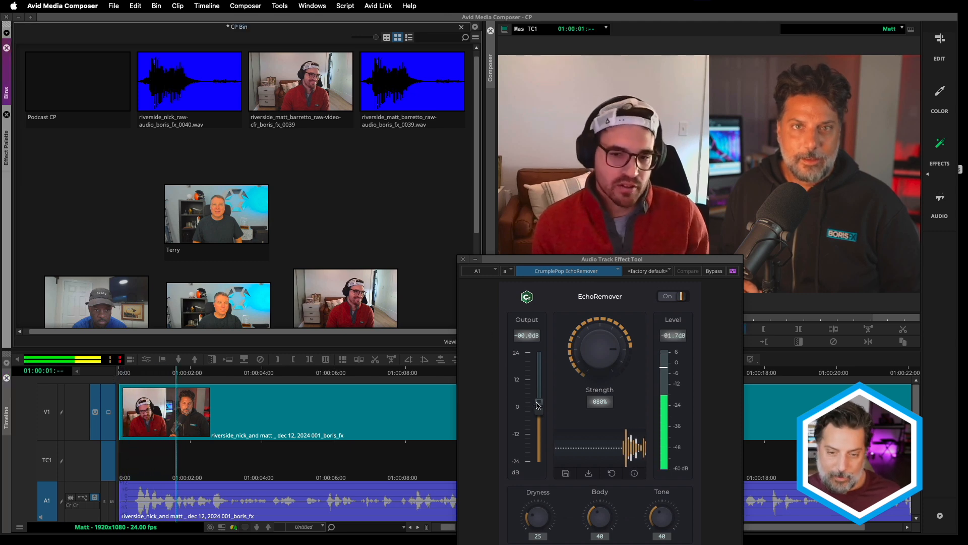
{"action": "left_click_drag", "start_coordinate": [539, 405], "coordinate": [539, 396]}
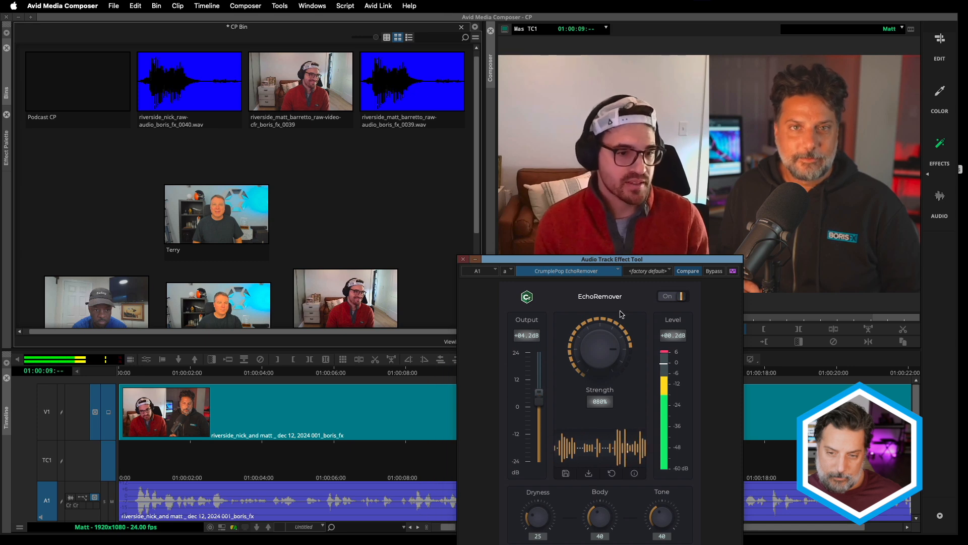
Switch EchoRemover off and back on to compare, then set its Strength to 85% and resume playback.
{"action": "left_click", "coordinate": [667, 299]}
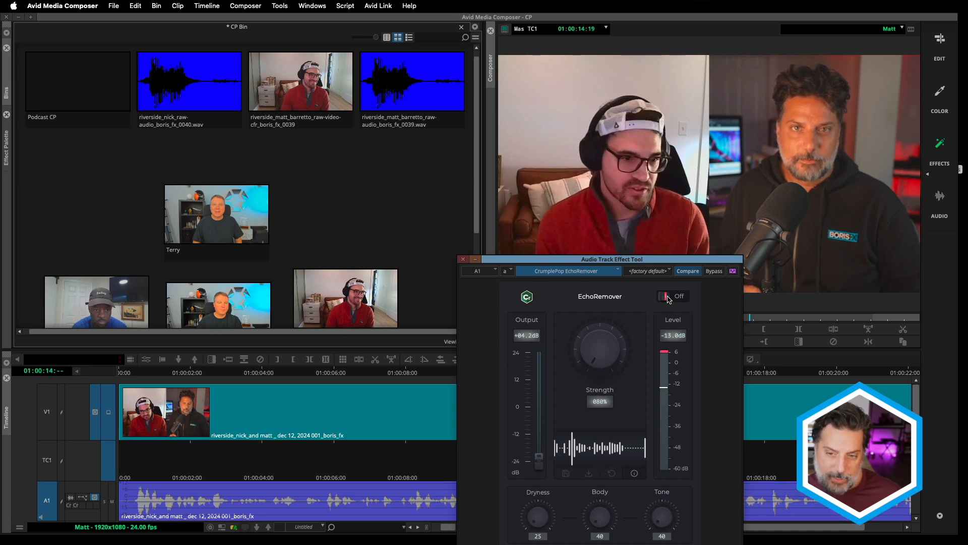
{"action": "left_click", "coordinate": [667, 297]}
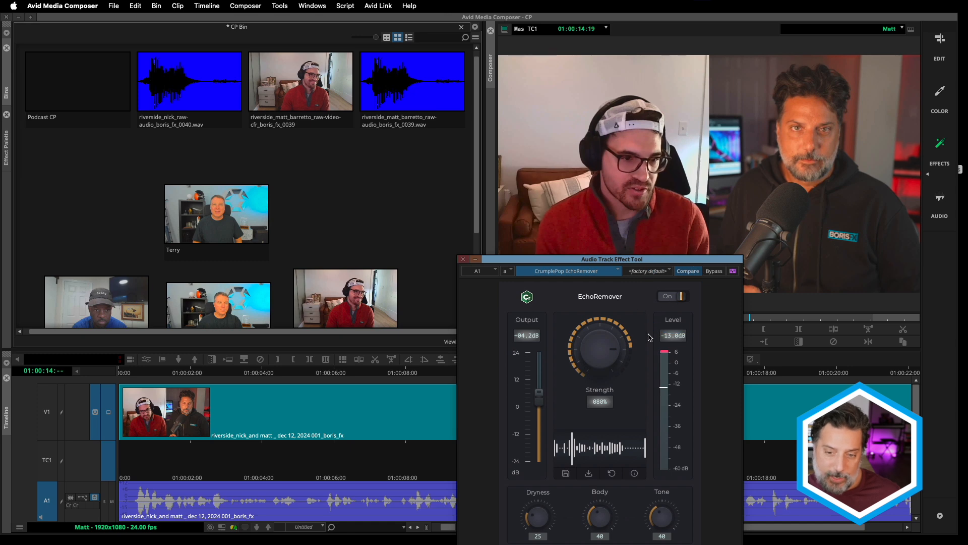
{"action": "left_click_drag", "start_coordinate": [620, 353], "coordinate": [621, 356]}
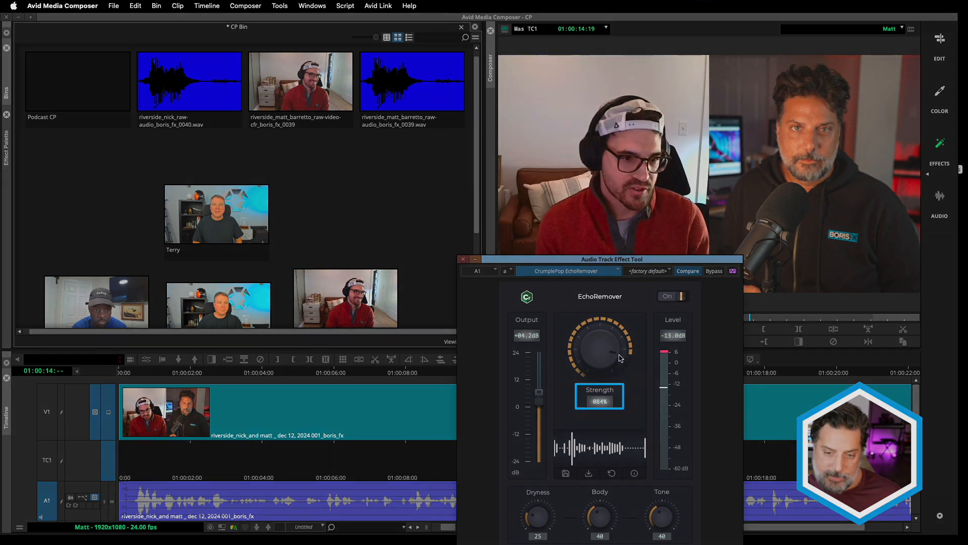
{"action": "key", "text": "space"}
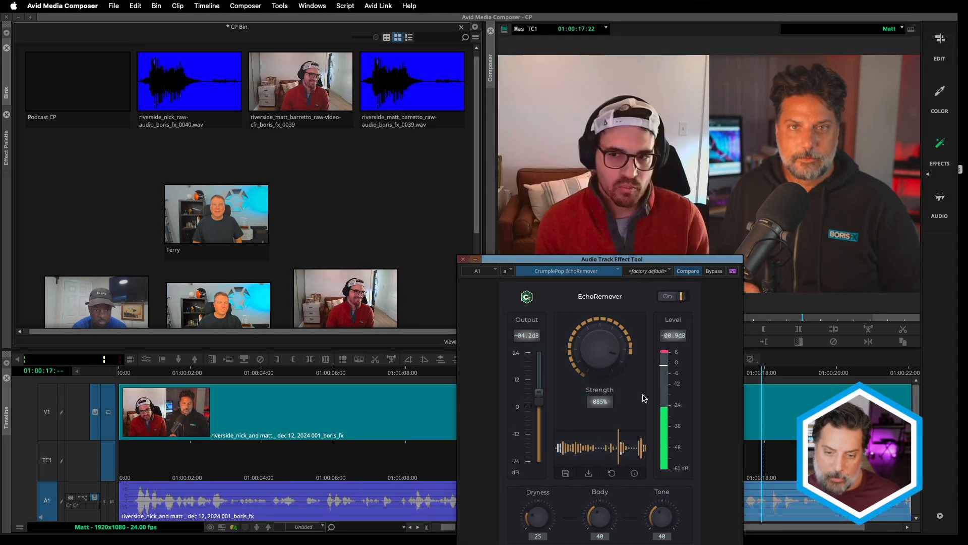